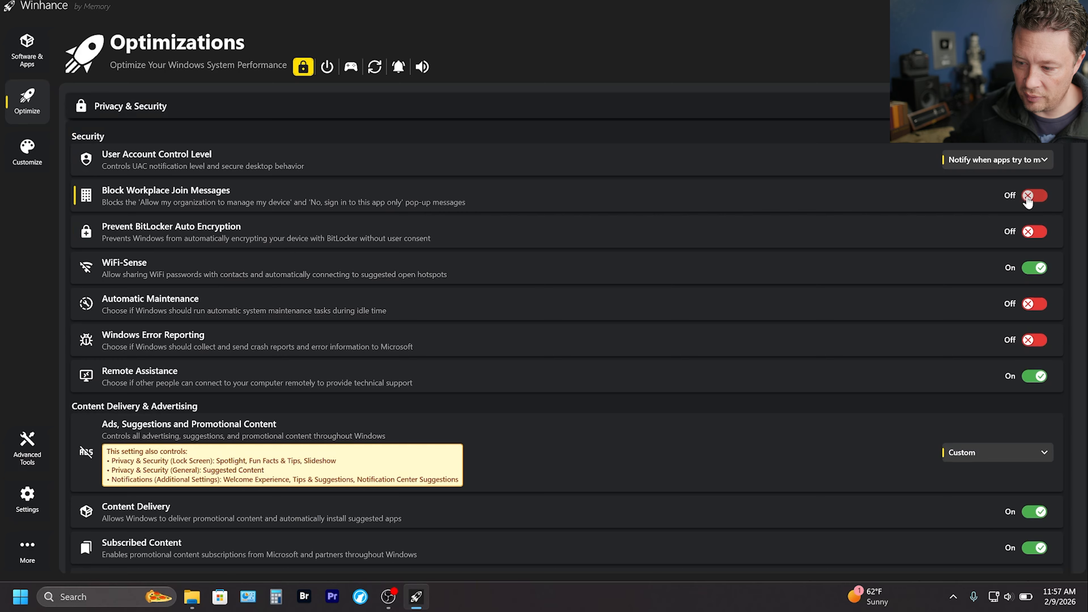
# Set Ads, Suggestions and Promotional Content to Deny under Content Delivery & Advertising.
pyautogui.moveTo(1035, 202)
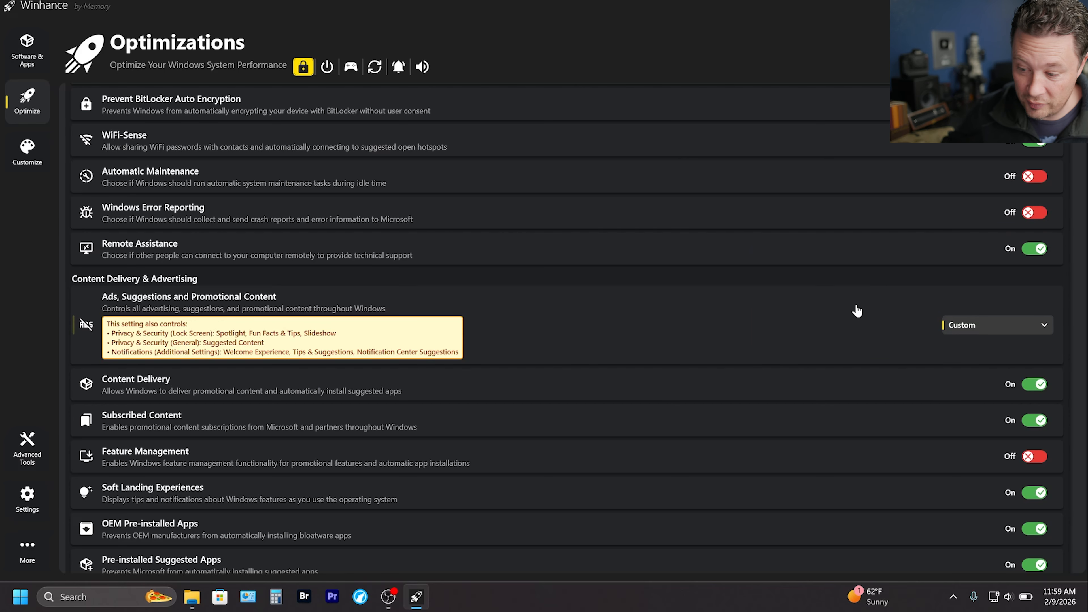
pyautogui.scroll(-3, 855, 309)
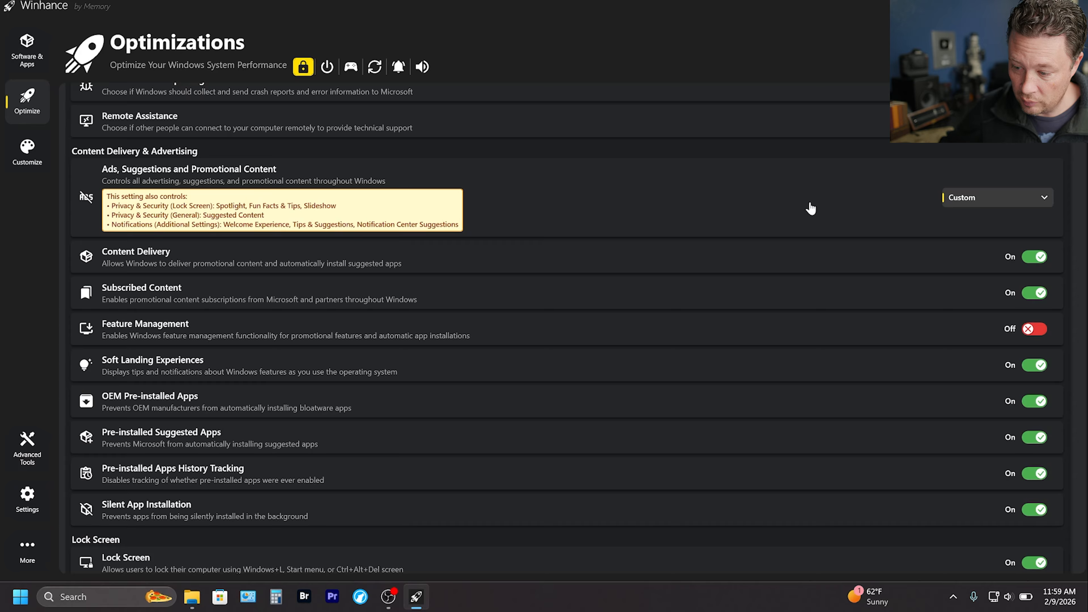
pyautogui.click(986, 202)
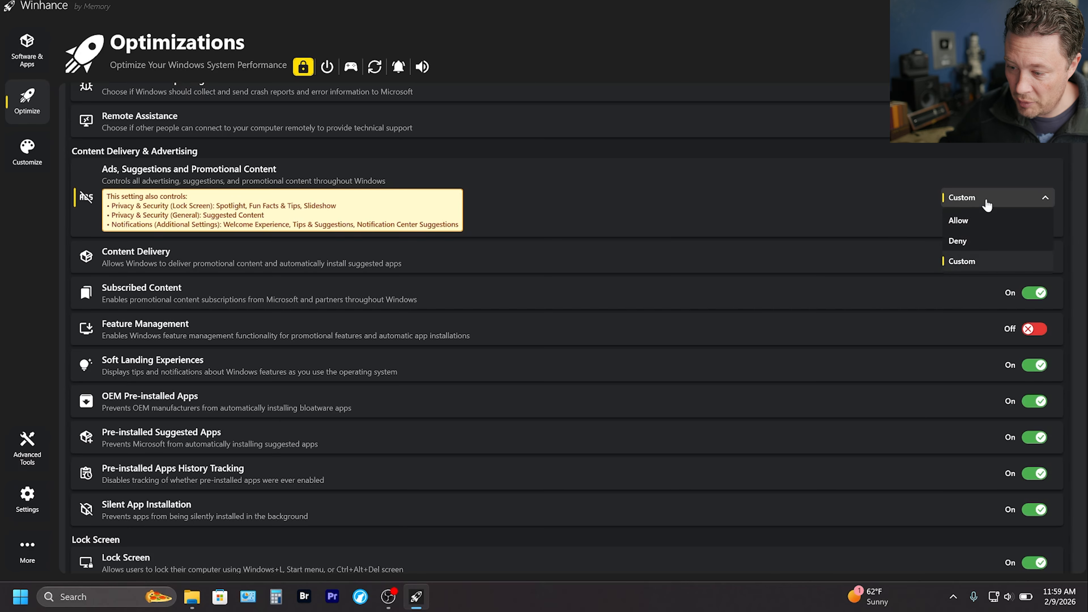
pyautogui.click(960, 240)
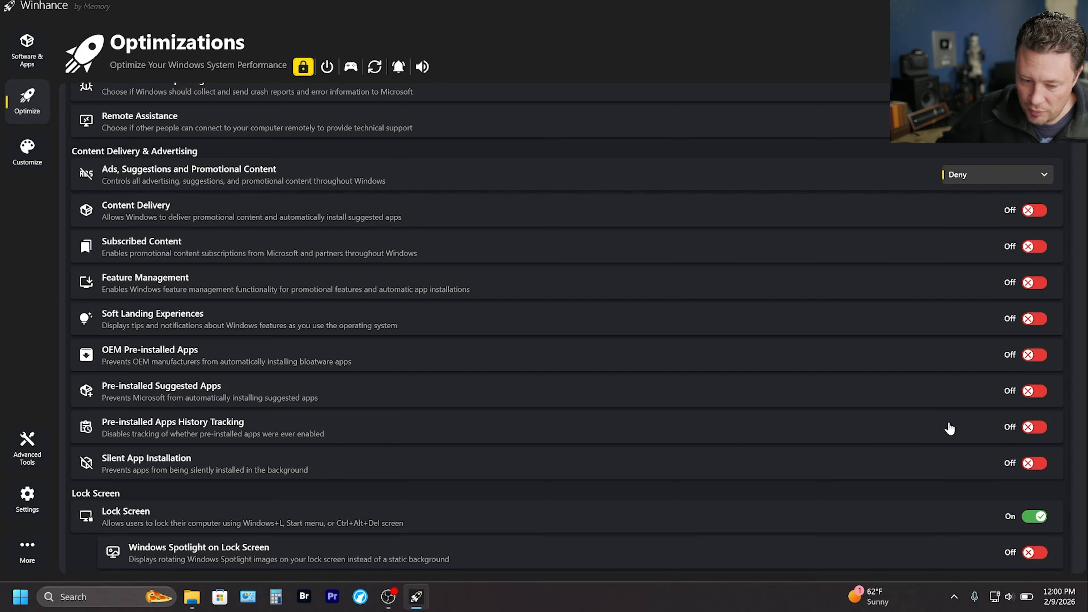
# Turn off the General privacy settings for language-list website content, app-launch tracking and Settings App Notifications.
pyautogui.scroll(-10, 942, 425)
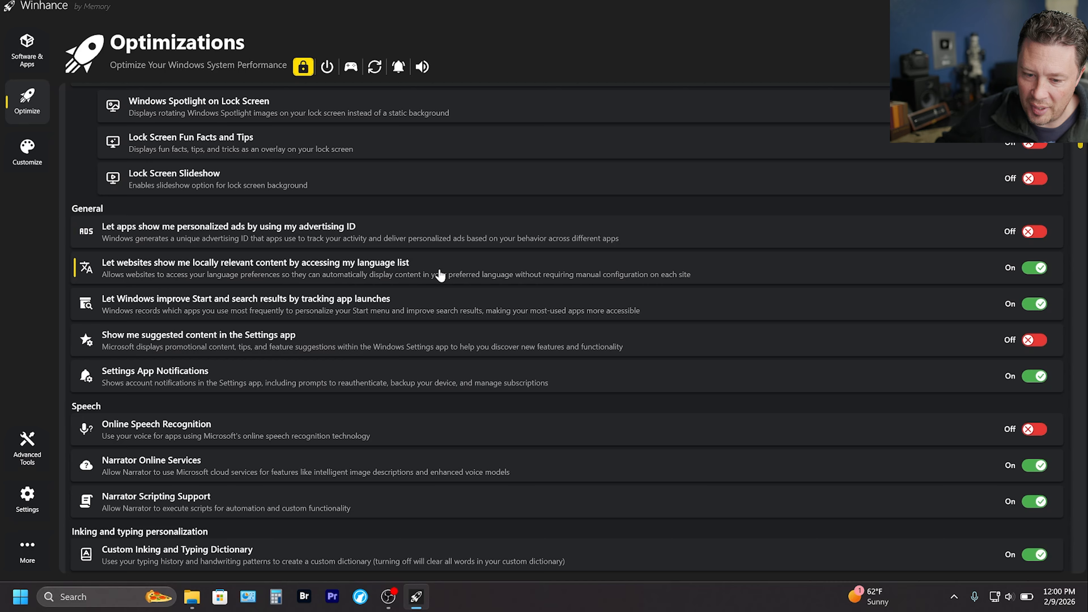
pyautogui.click(1033, 268)
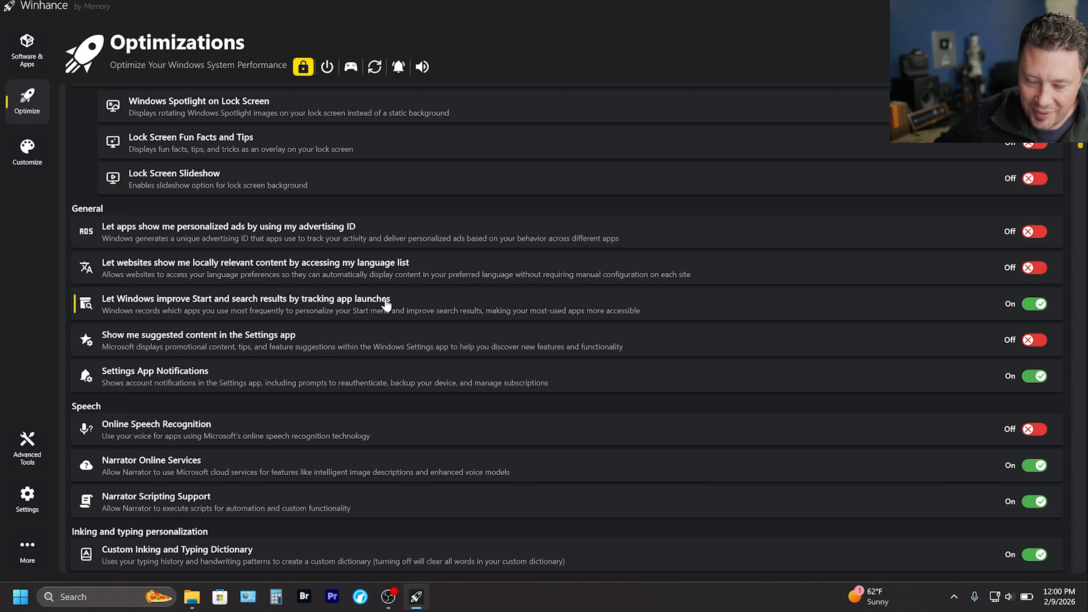
pyautogui.click(1034, 304)
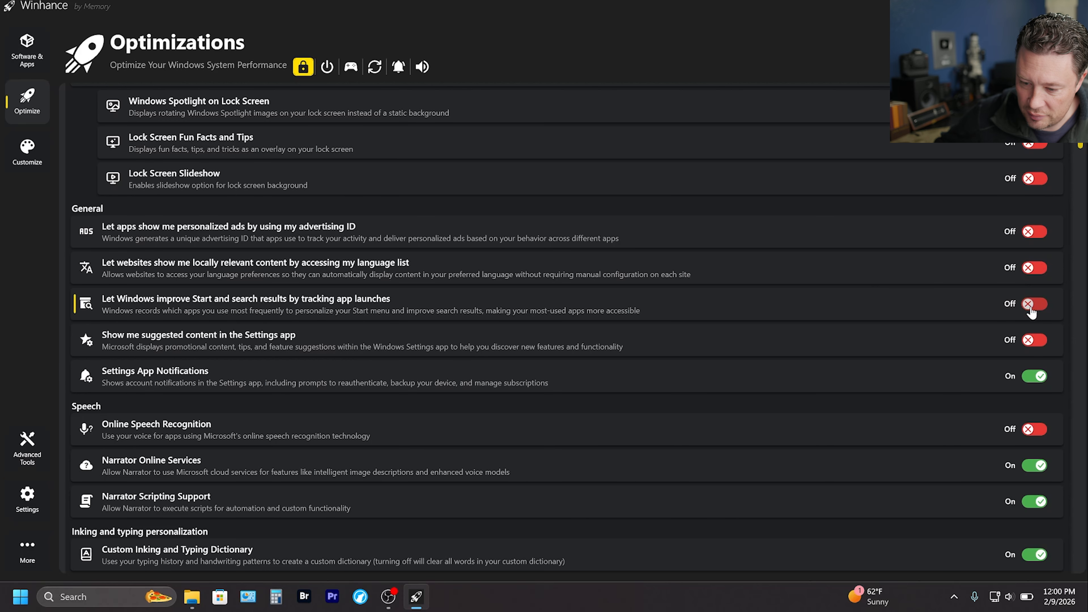
pyautogui.scroll(-1, 492, 328)
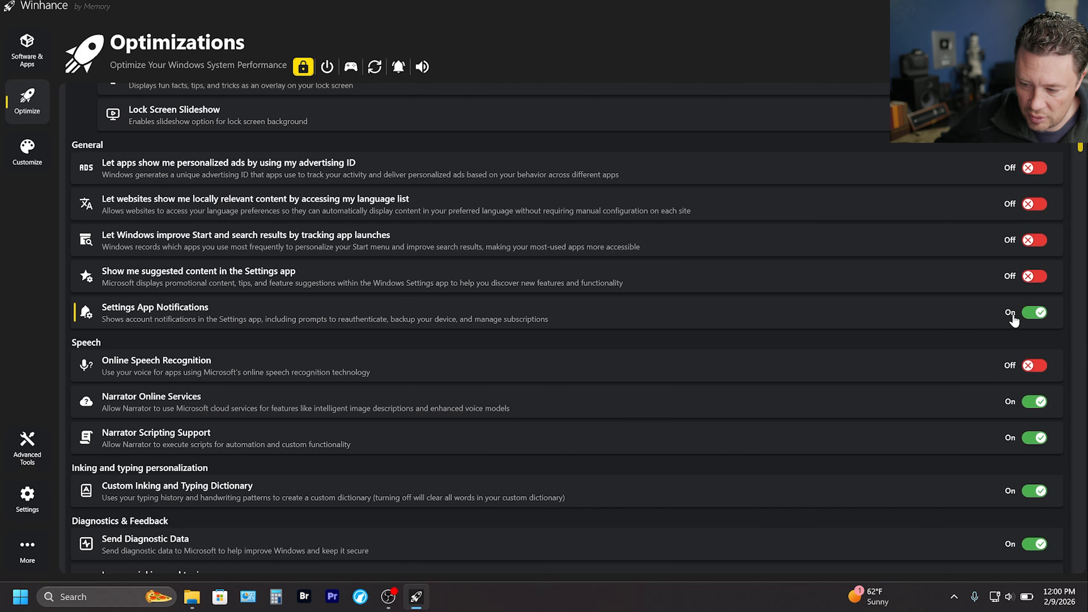
pyautogui.click(1033, 314)
# Turn off Narrator Online Services, Narrator Scripting Support and the Custom Inking and Typing Dictionary.
pyautogui.scroll(-2, 882, 316)
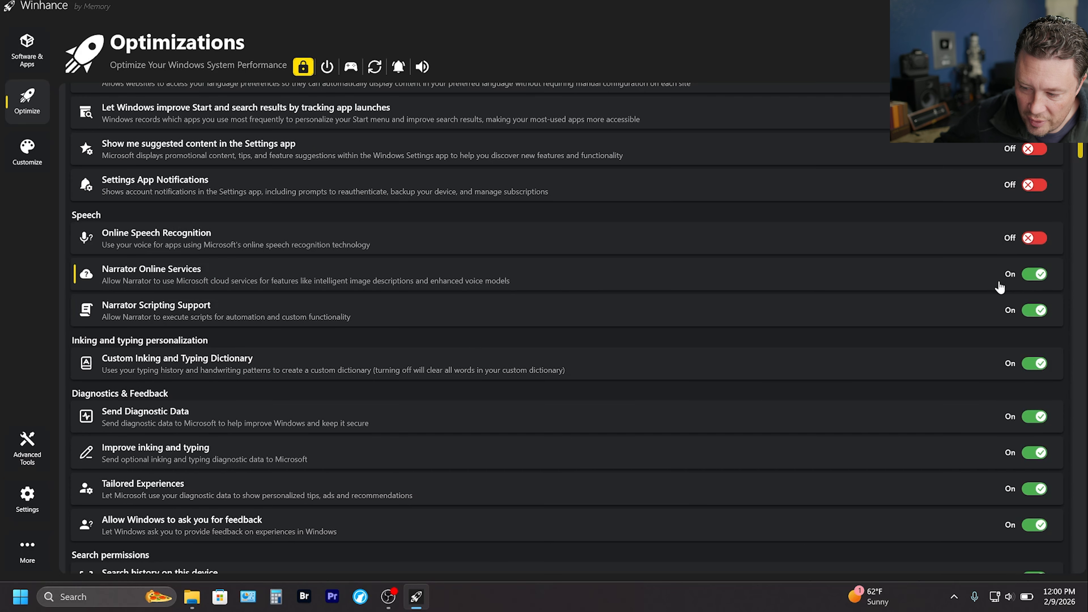
pyautogui.click(1031, 276)
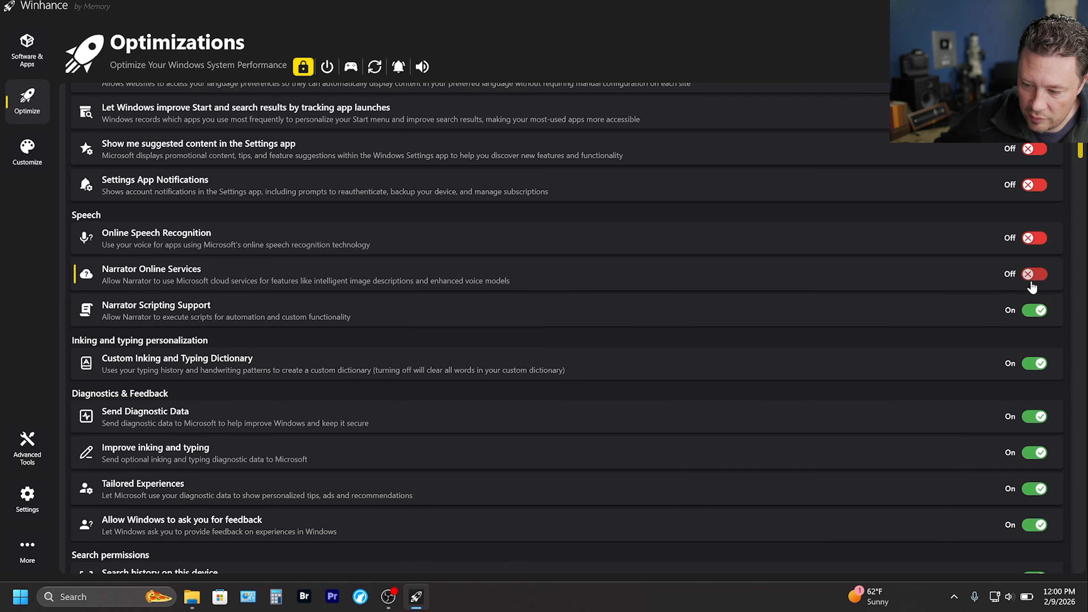
pyautogui.click(1031, 315)
pyautogui.scroll(-2, 943, 240)
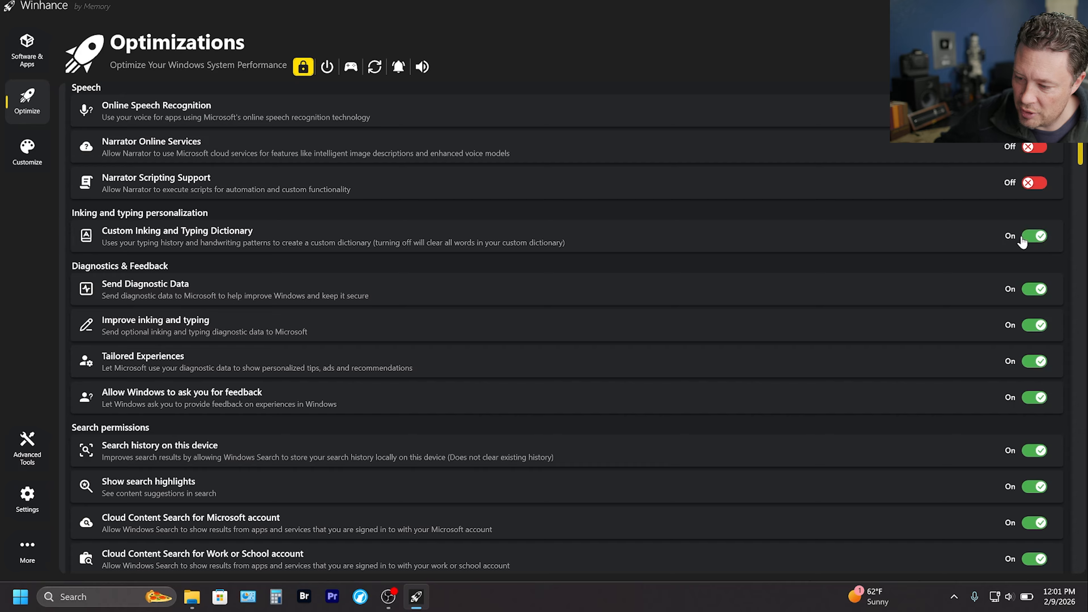
pyautogui.click(1034, 239)
# Turn off Send Diagnostic Data, Improve inking and typing, Tailored Experiences and Allow Windows to ask you for feedback.
pyautogui.scroll(-1, 954, 231)
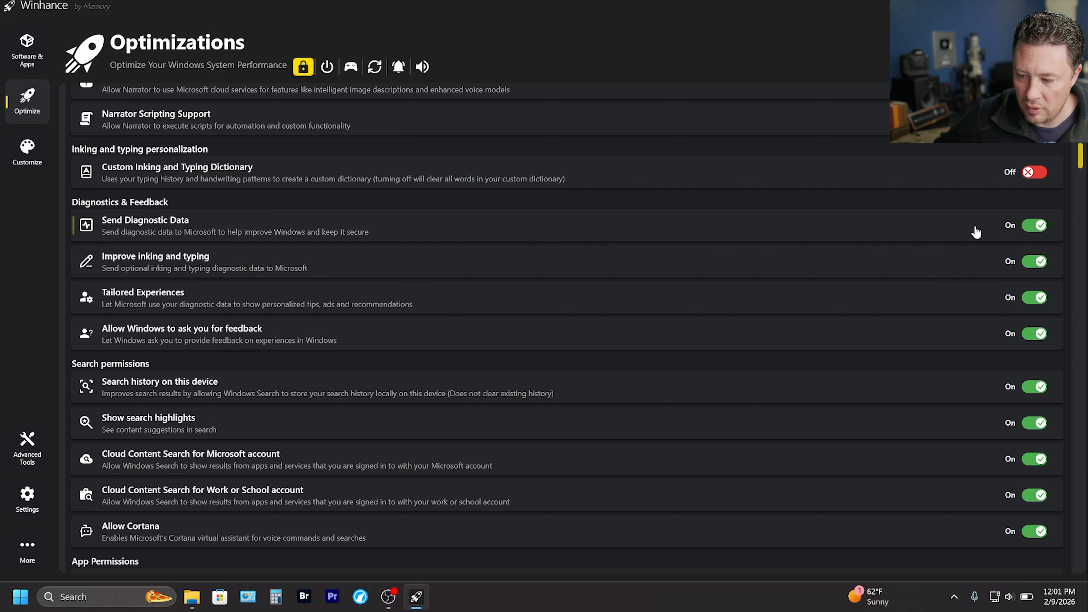
pyautogui.click(986, 233)
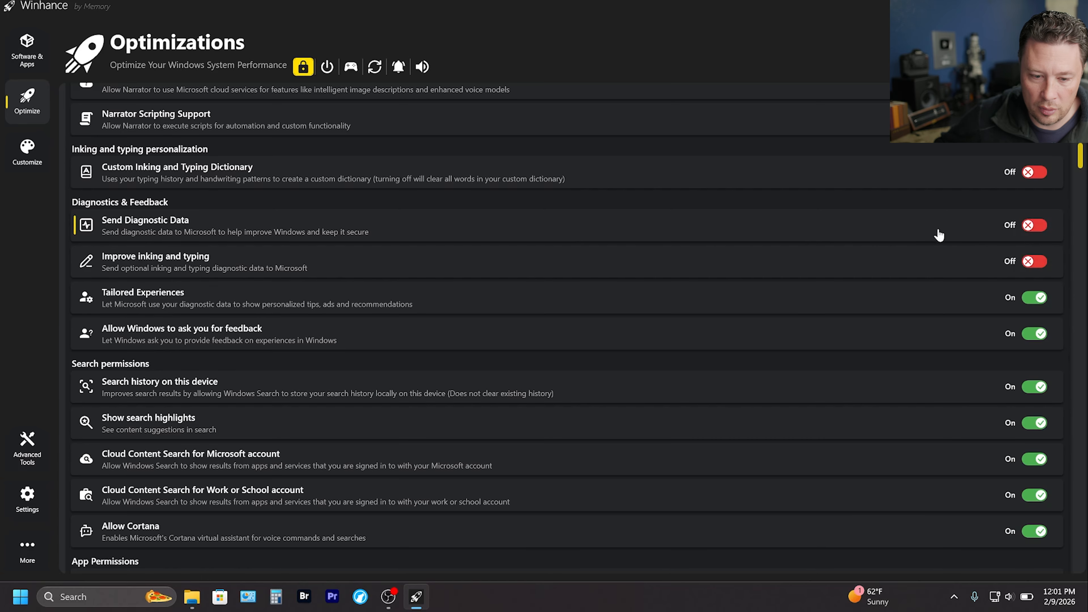
pyautogui.scroll(-1, 942, 235)
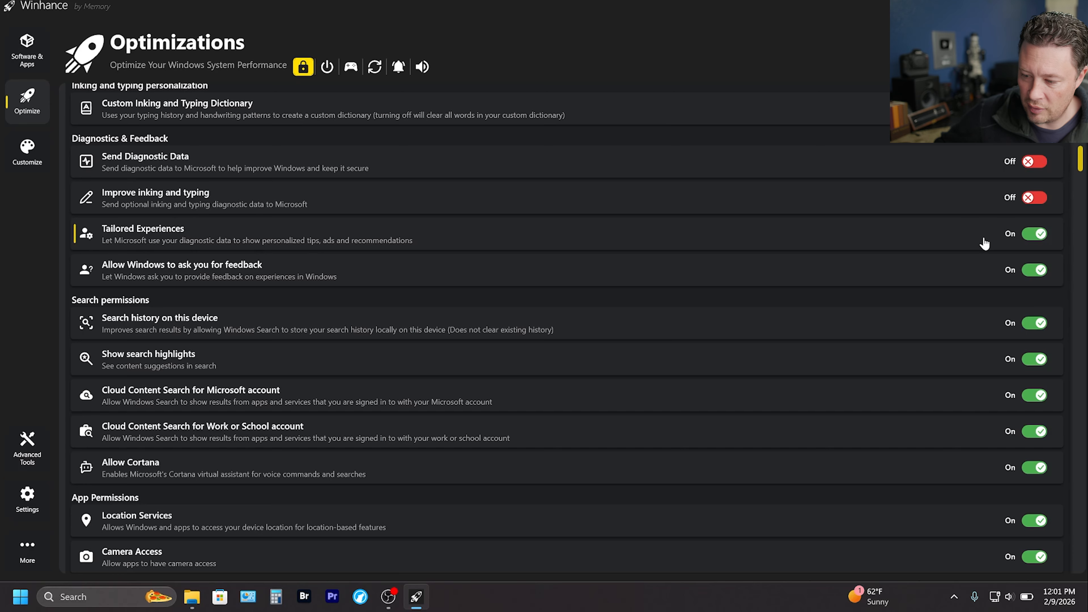
pyautogui.click(1032, 238)
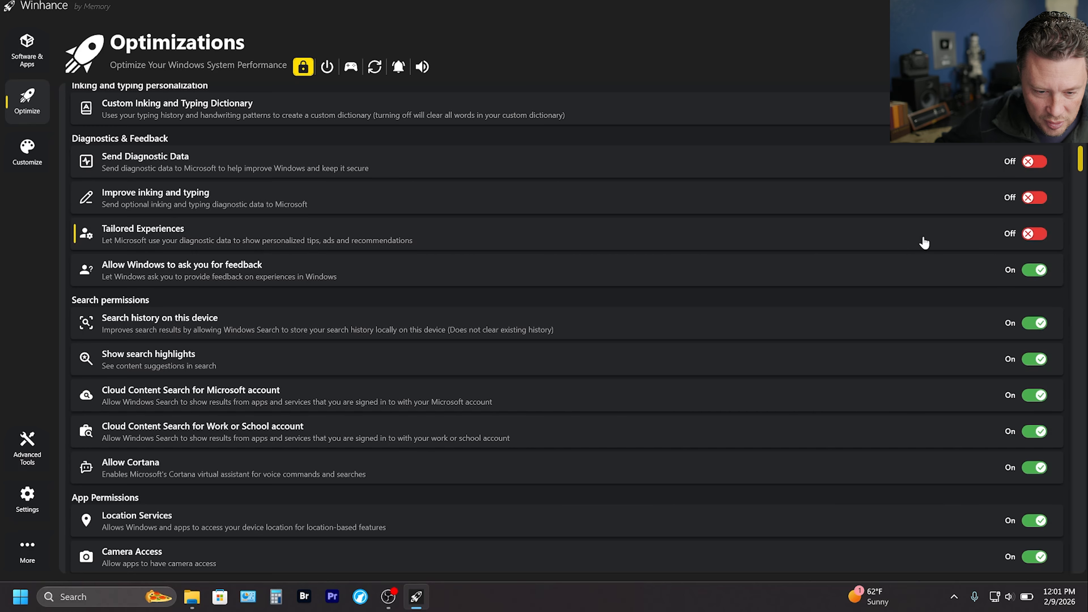
pyautogui.click(1034, 270)
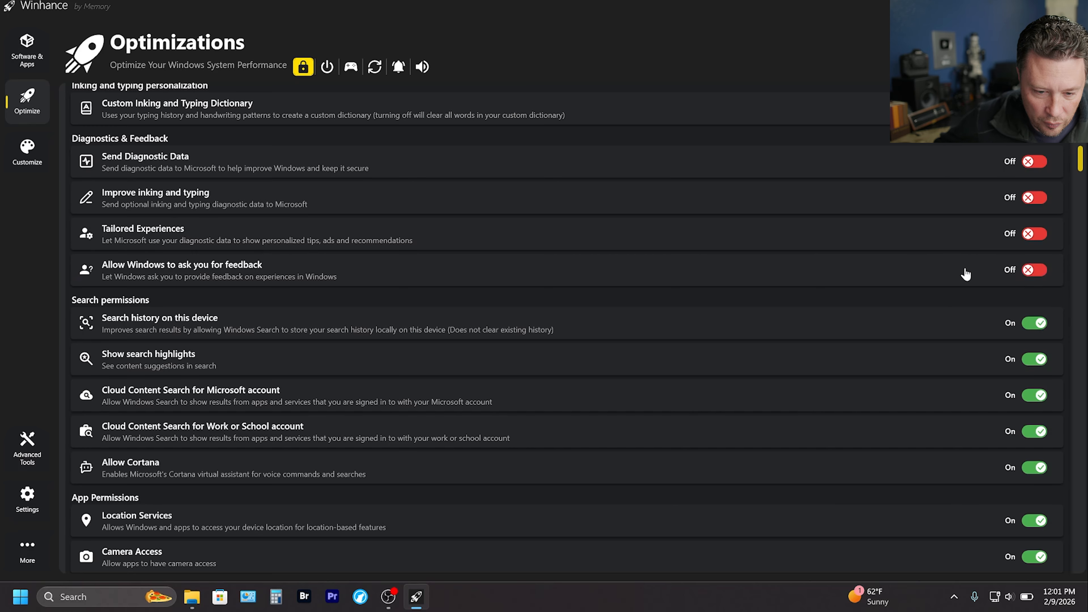
# Turn off search history, search highlights, both Cloud Content Search settings and Cortana, plus Account Info Access under App Permissions.
pyautogui.scroll(-1, 961, 270)
pyautogui.scroll(-1, 958, 263)
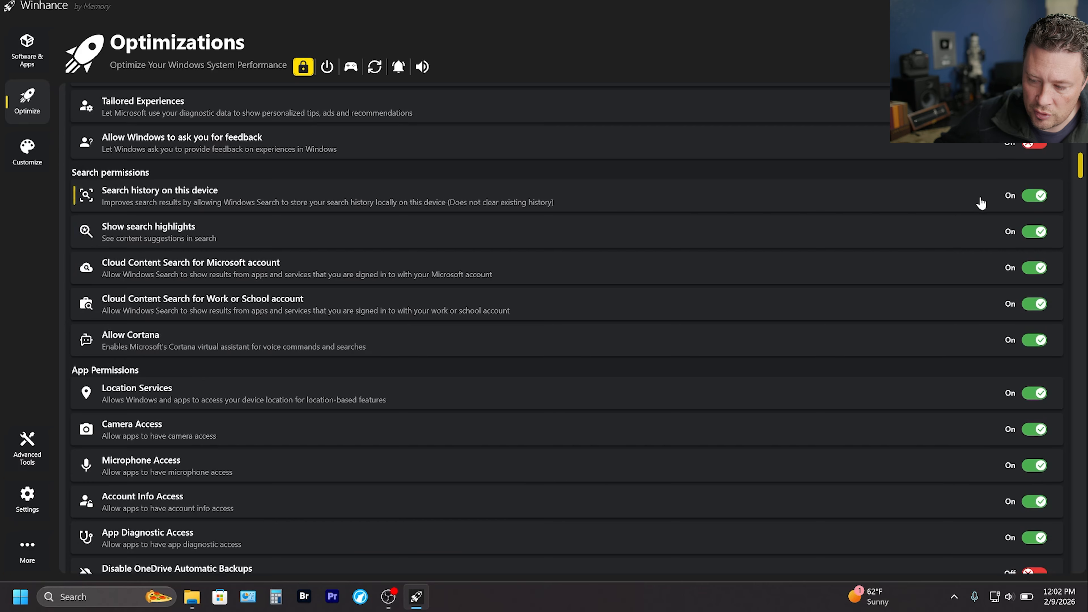
pyautogui.click(1032, 196)
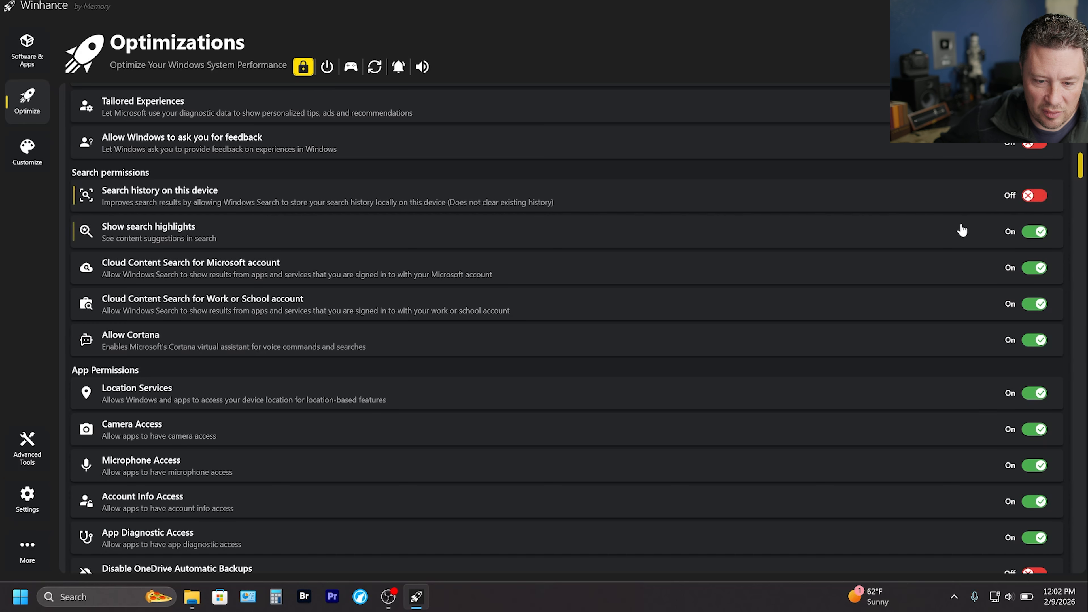
pyautogui.click(1026, 234)
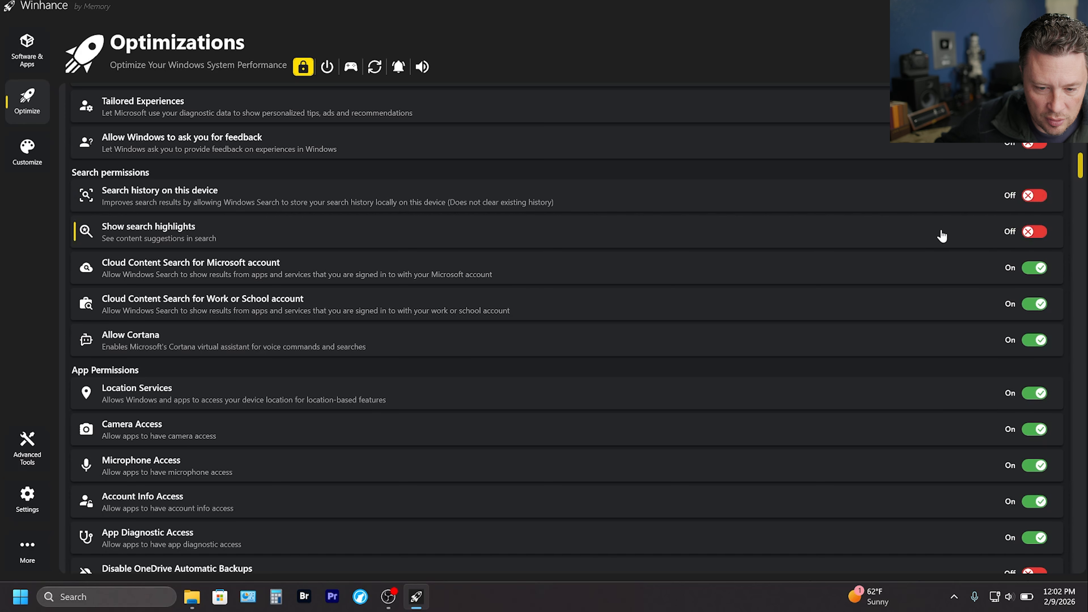
pyautogui.scroll(-2, 942, 235)
pyautogui.click(1033, 205)
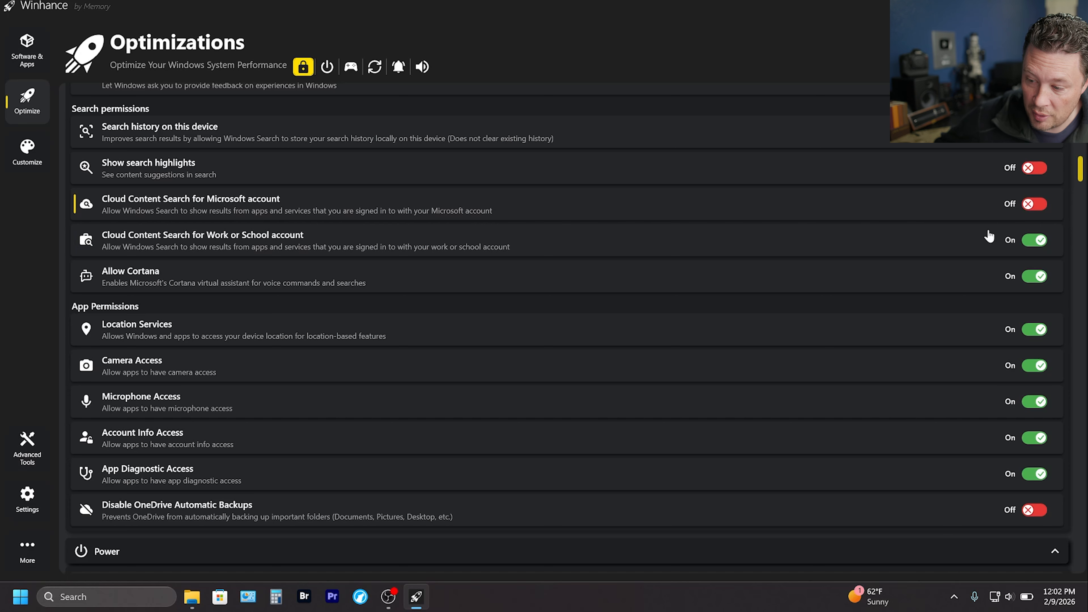
pyautogui.click(1007, 251)
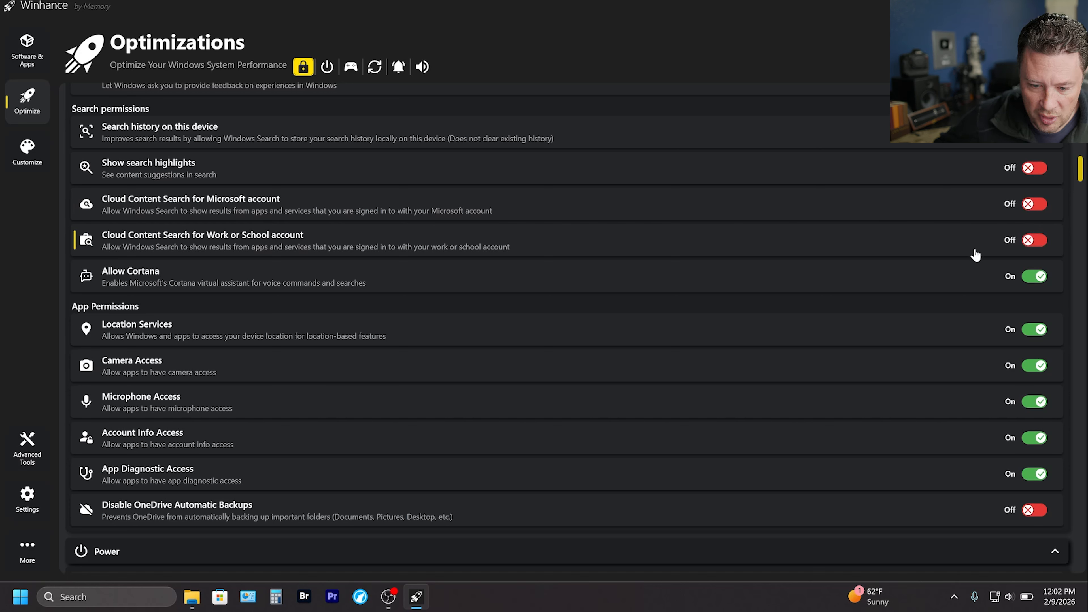
pyautogui.click(1028, 276)
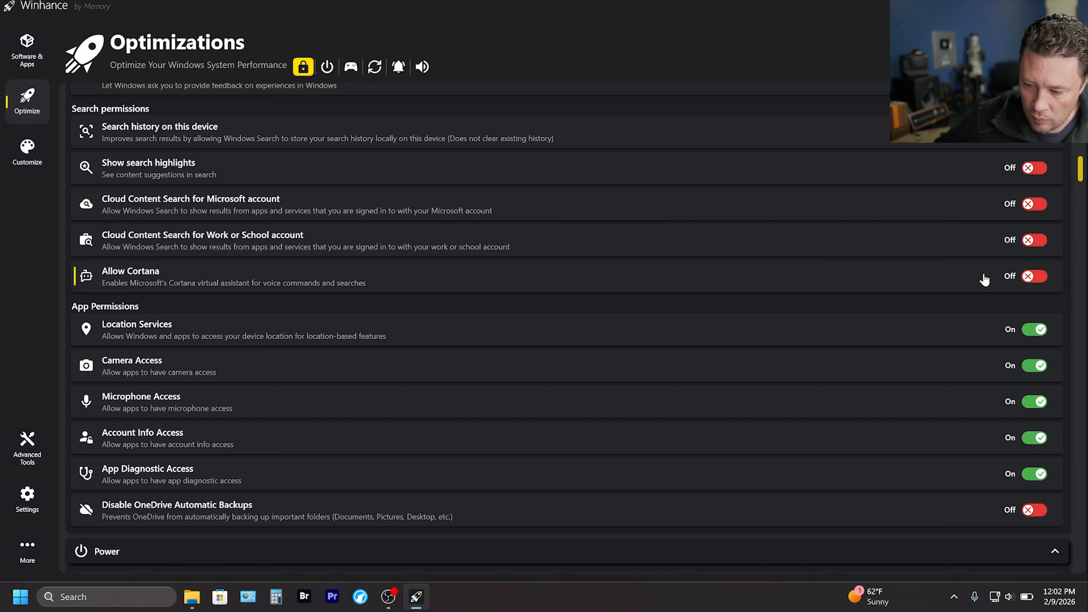
pyautogui.scroll(-2, 983, 279)
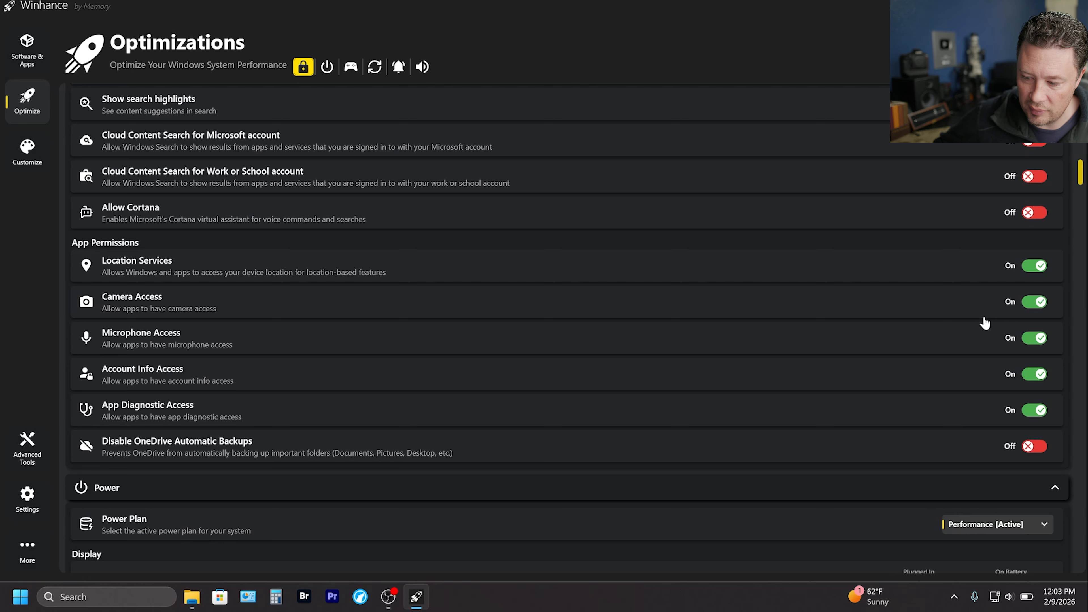
pyautogui.click(1034, 375)
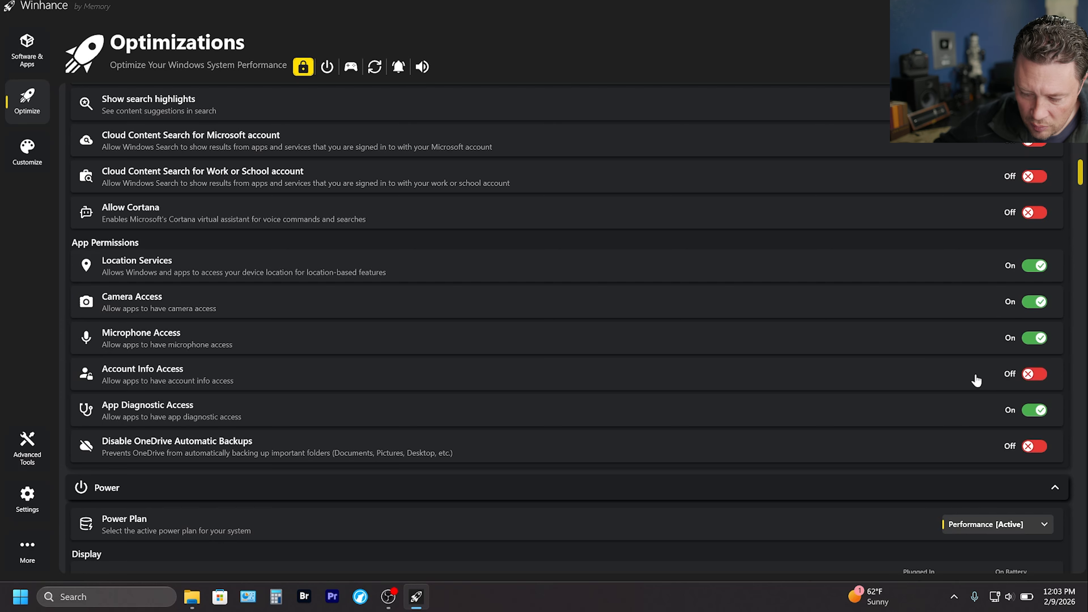
# Look through the Power and Gaming & Performance optimizations down to the Scheduled Tasks section.
pyautogui.scroll(-8, 981, 375)
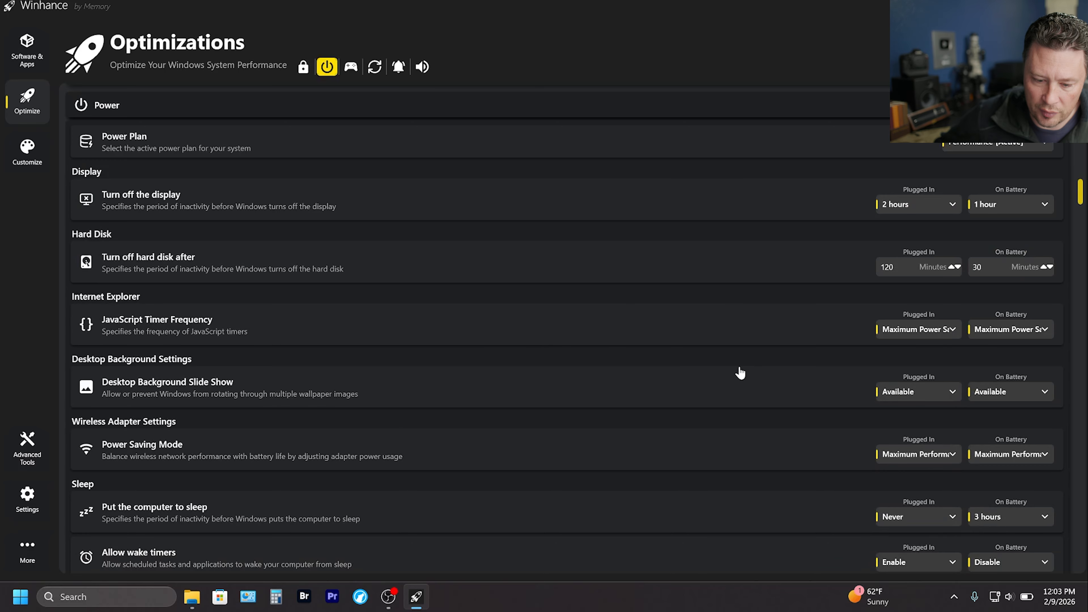
pyautogui.scroll(-7, 668, 260)
pyautogui.scroll(-8, 667, 260)
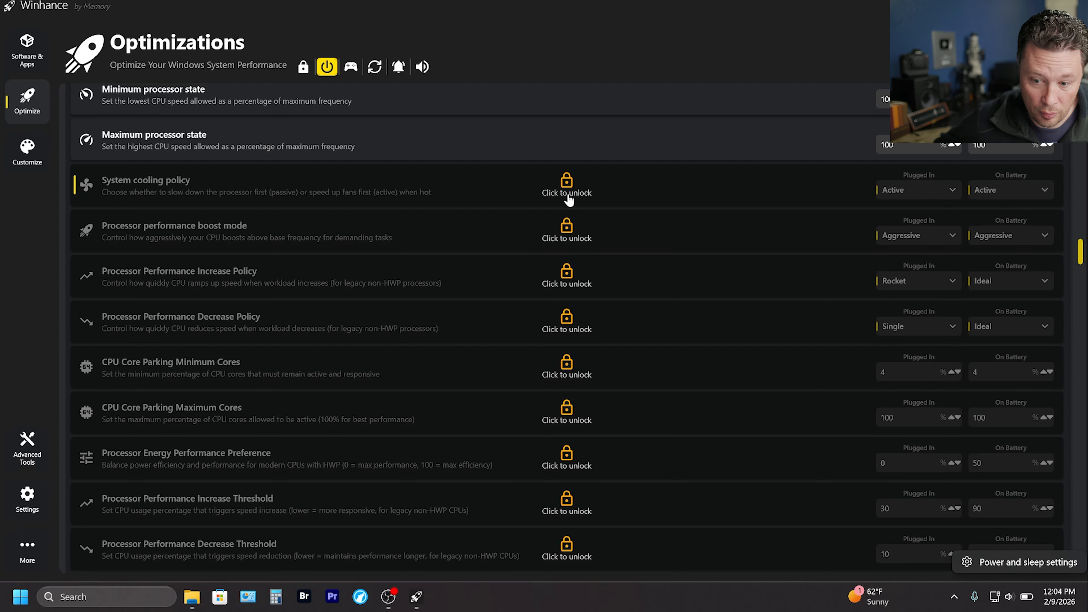
pyautogui.scroll(-3, 563, 214)
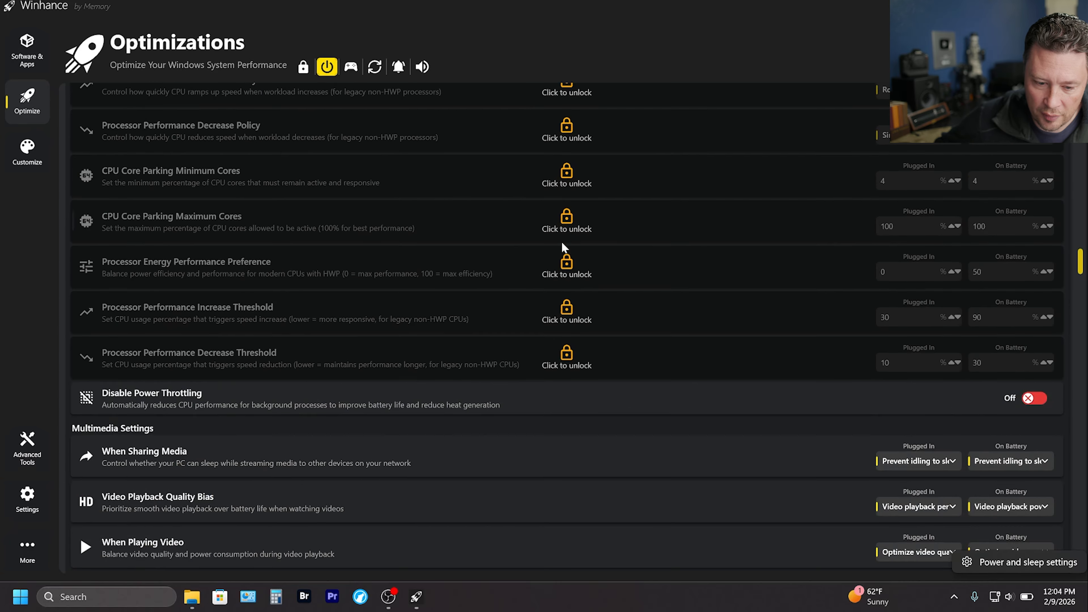
pyautogui.scroll(-15, 557, 248)
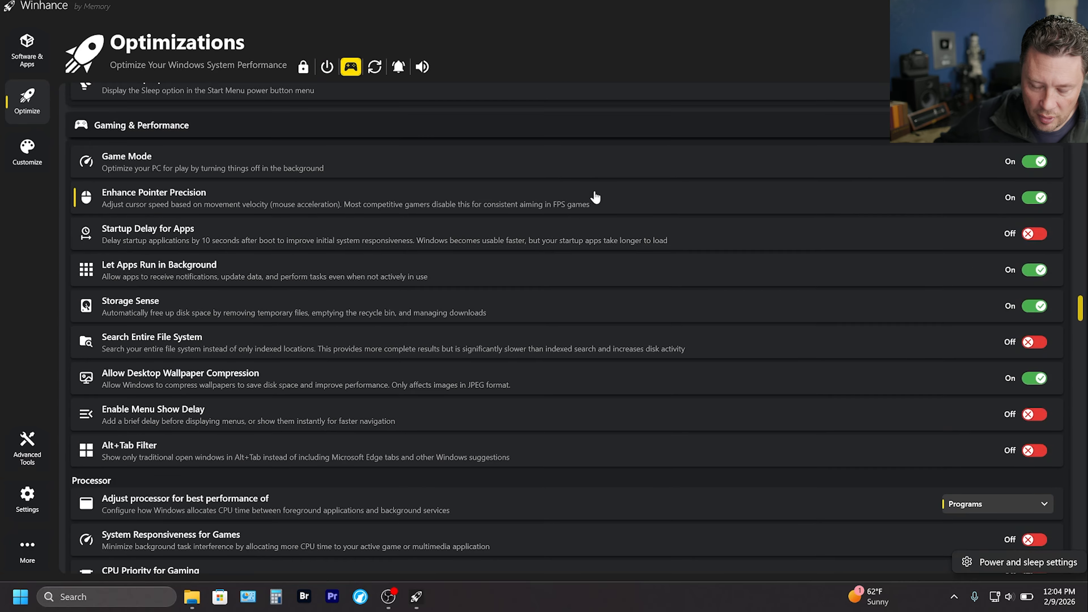
pyautogui.scroll(-2, 595, 198)
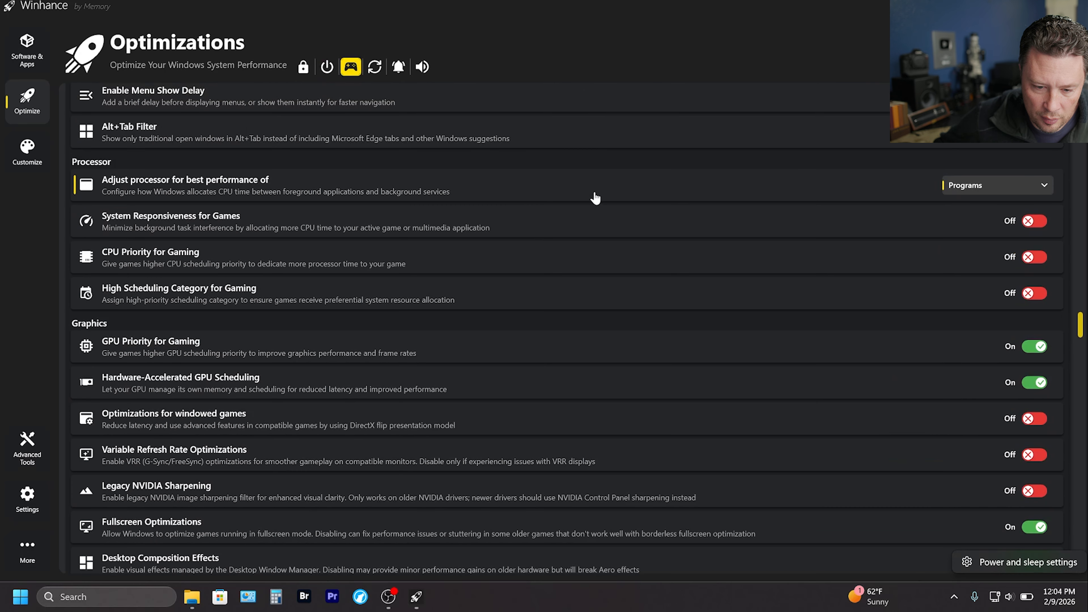
pyautogui.scroll(-20, 595, 198)
pyautogui.scroll(-5, 626, 233)
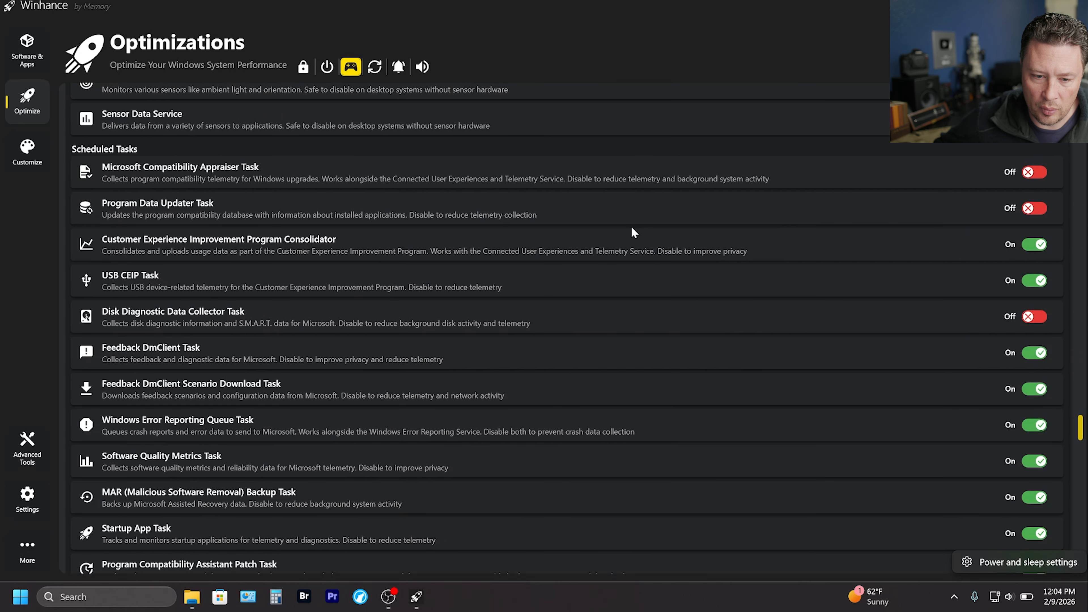
# Turn off the USB CEIP, Customer Experience Improvement Program Consolidator and Feedback DmClient scheduled tasks.
pyautogui.scroll(1, 634, 231)
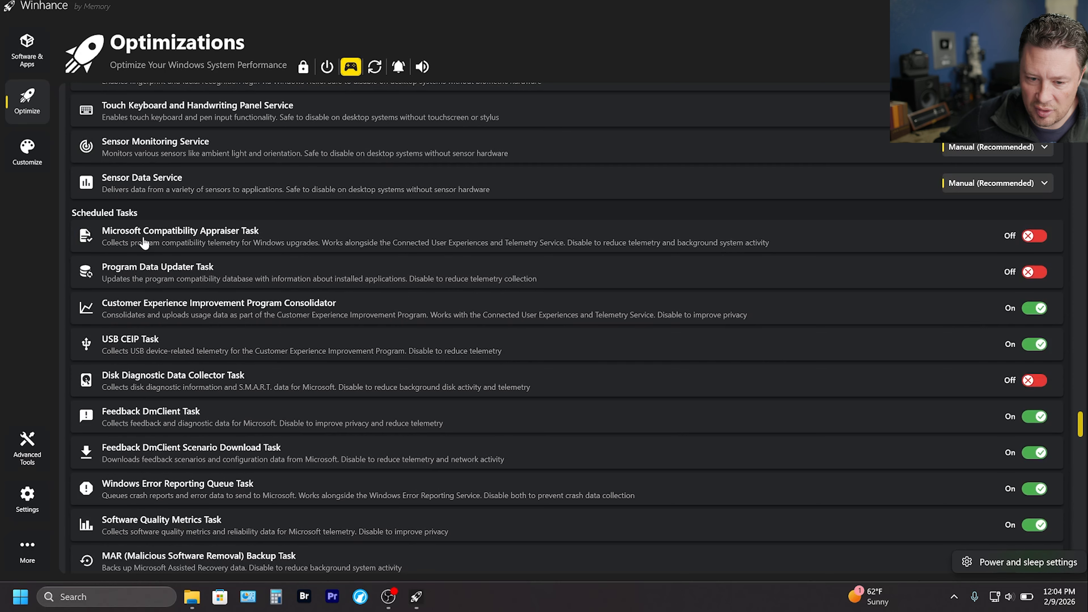
pyautogui.scroll(-1, 530, 282)
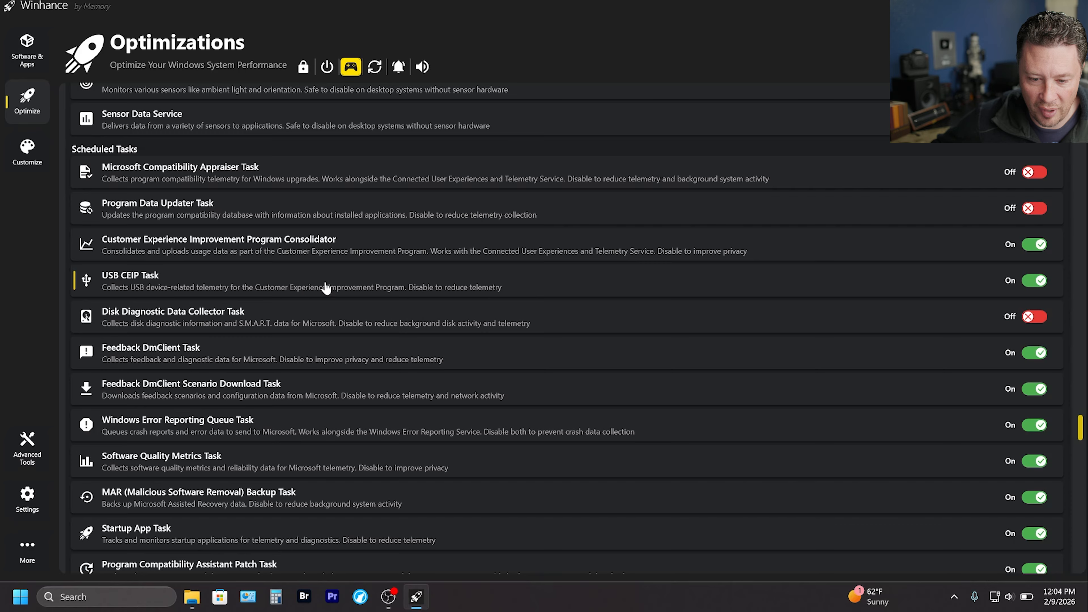
pyautogui.click(1028, 286)
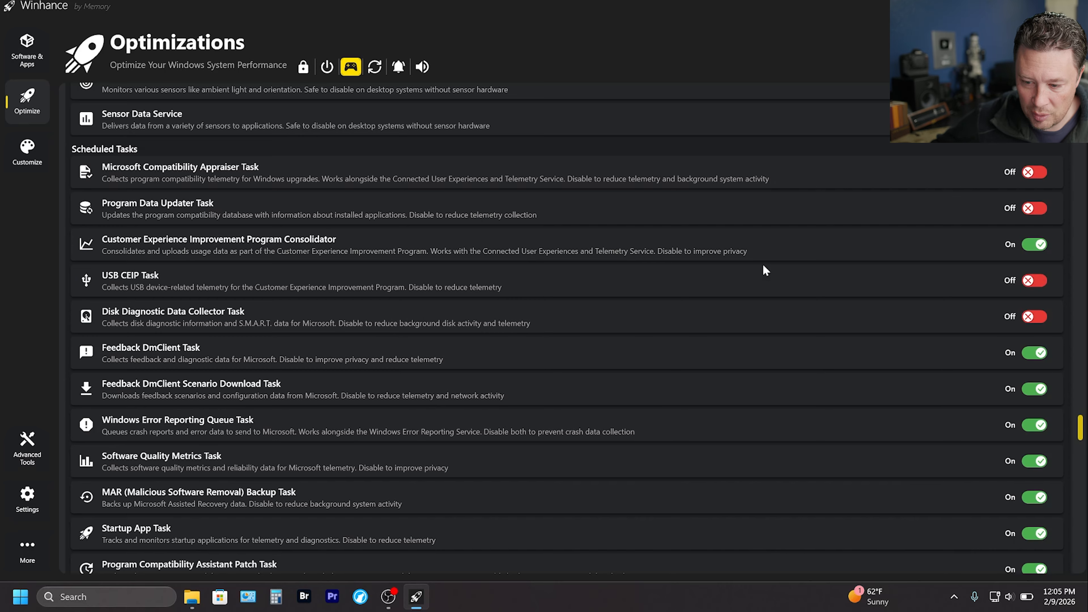
pyautogui.click(1031, 249)
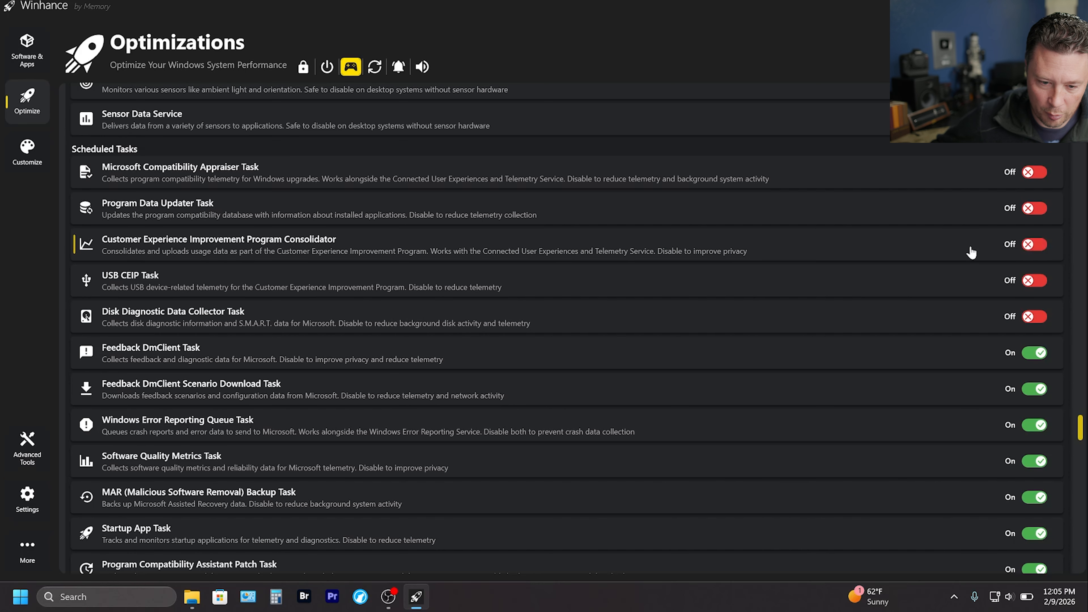
pyautogui.scroll(-2, 1032, 296)
pyautogui.click(1032, 295)
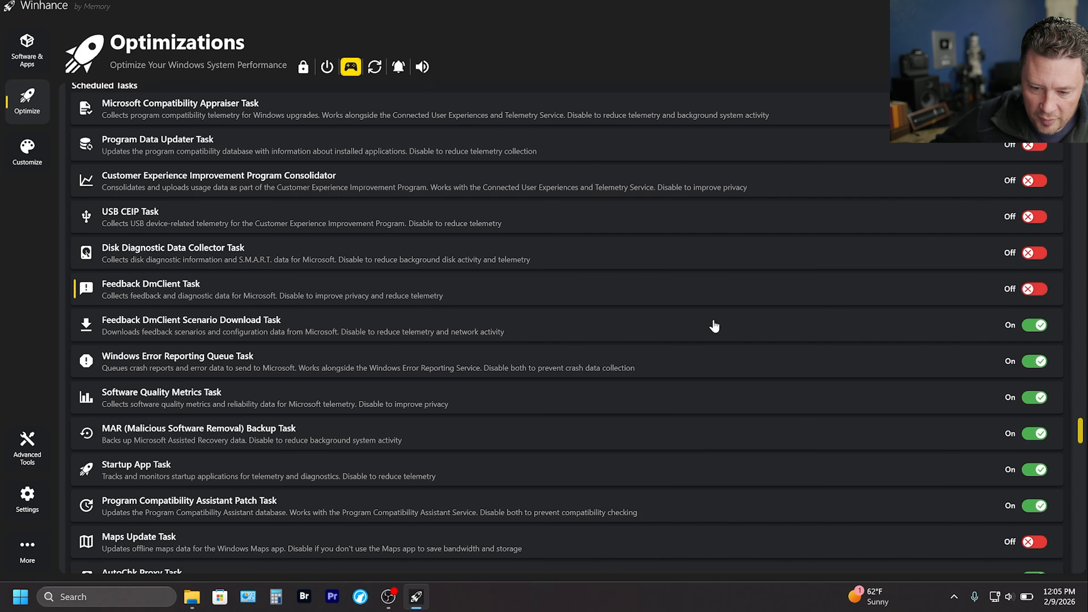
# Turn off the Feedback DmClient Scenario Download, Windows Error Reporting Queue and Software Quality Metrics scheduled tasks.
pyautogui.click(1028, 333)
pyautogui.click(1033, 362)
pyautogui.click(1031, 398)
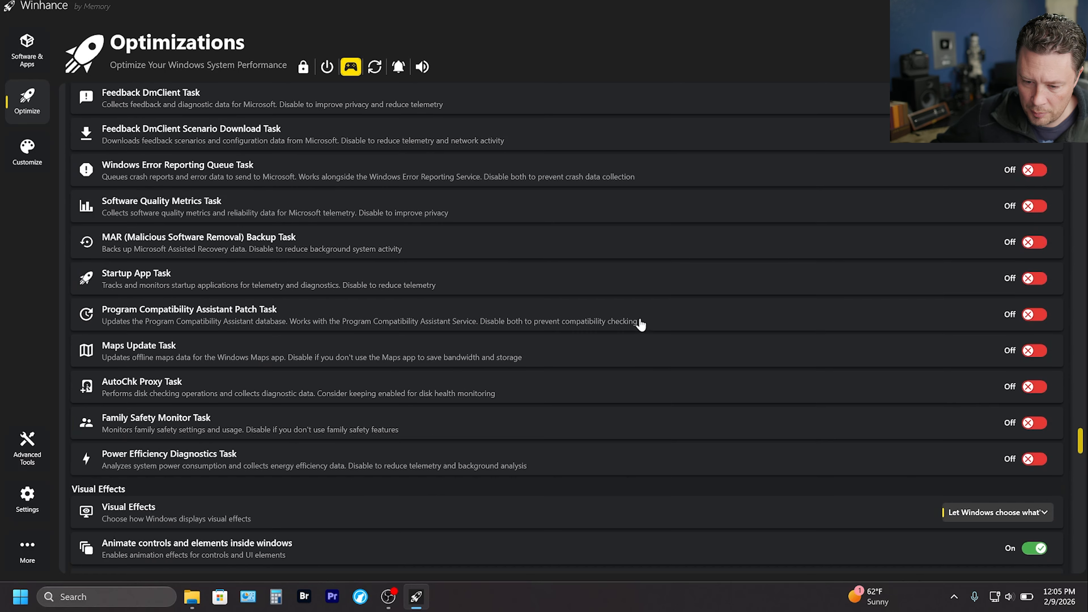
# Turn off Auto Update Microsoft Store Apps in the Windows update optimizations.
pyautogui.scroll(-10, 641, 325)
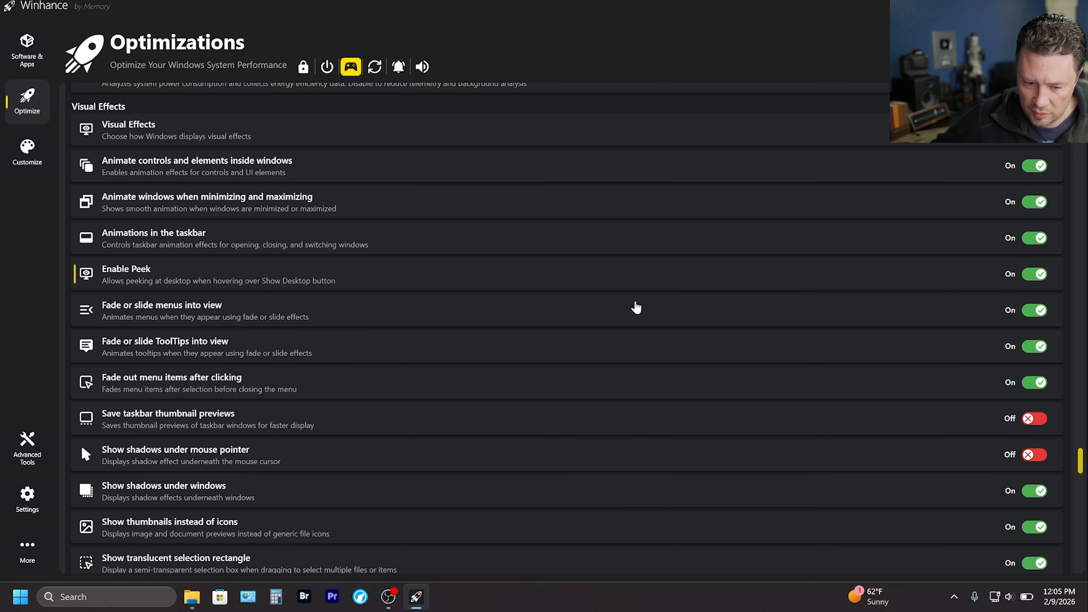
pyautogui.scroll(-3, 629, 295)
pyautogui.scroll(-5, 630, 294)
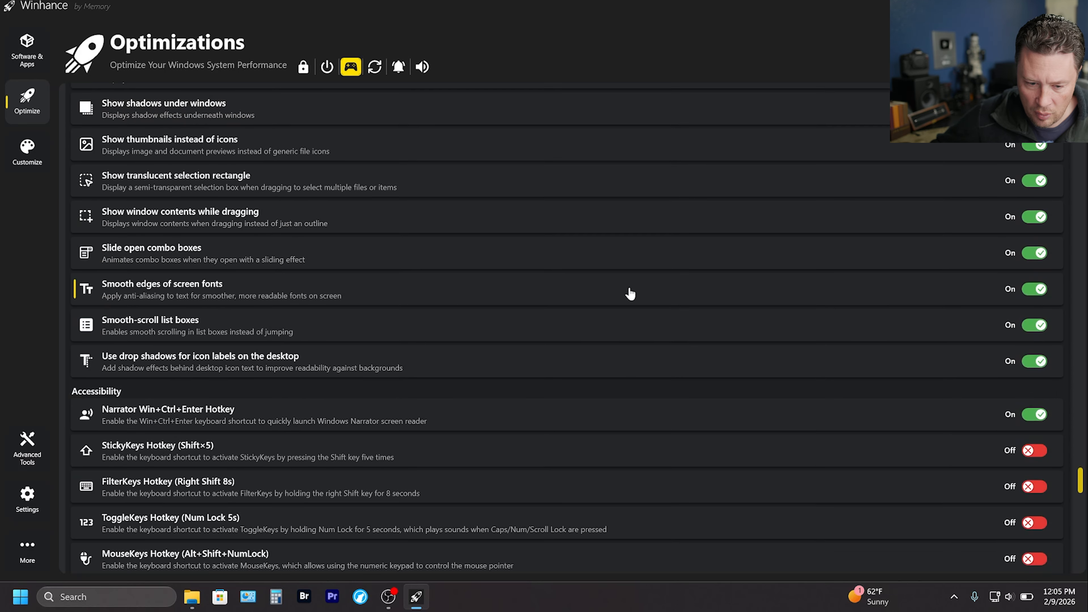
pyautogui.scroll(-10, 629, 295)
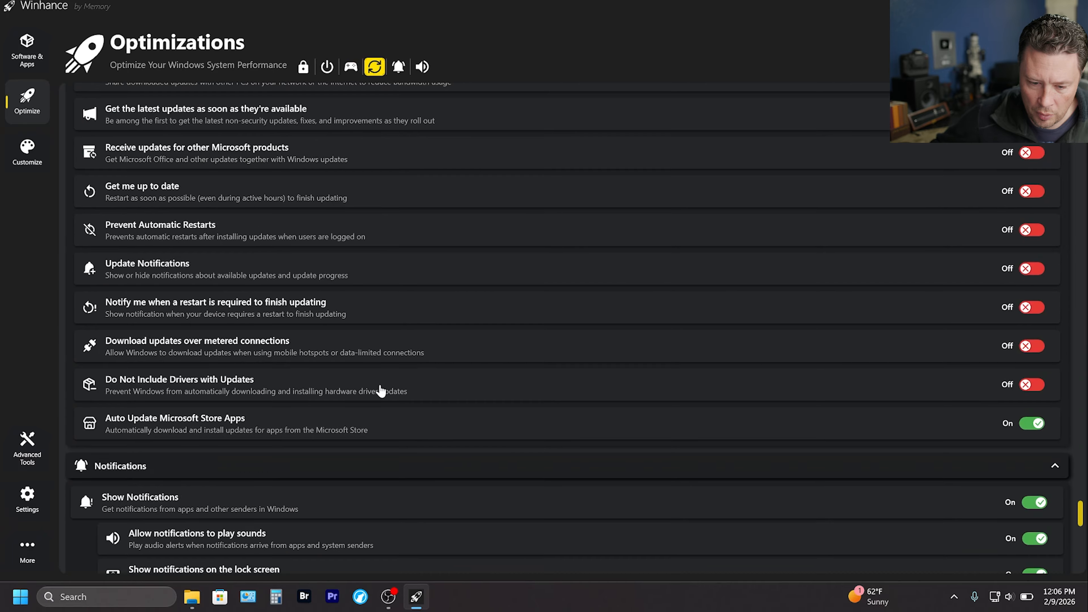
pyautogui.click(1029, 425)
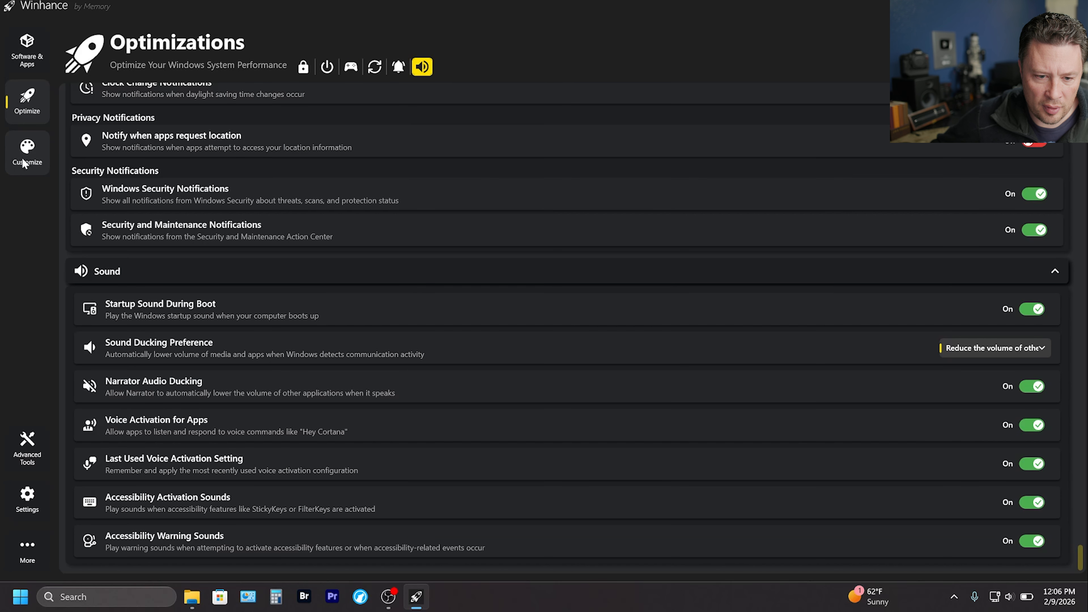
# In the Start Menu customizations, turn off recommended files and recently opened items, recommendations for tips and new apps, and account-related notifications.
pyautogui.click(23, 162)
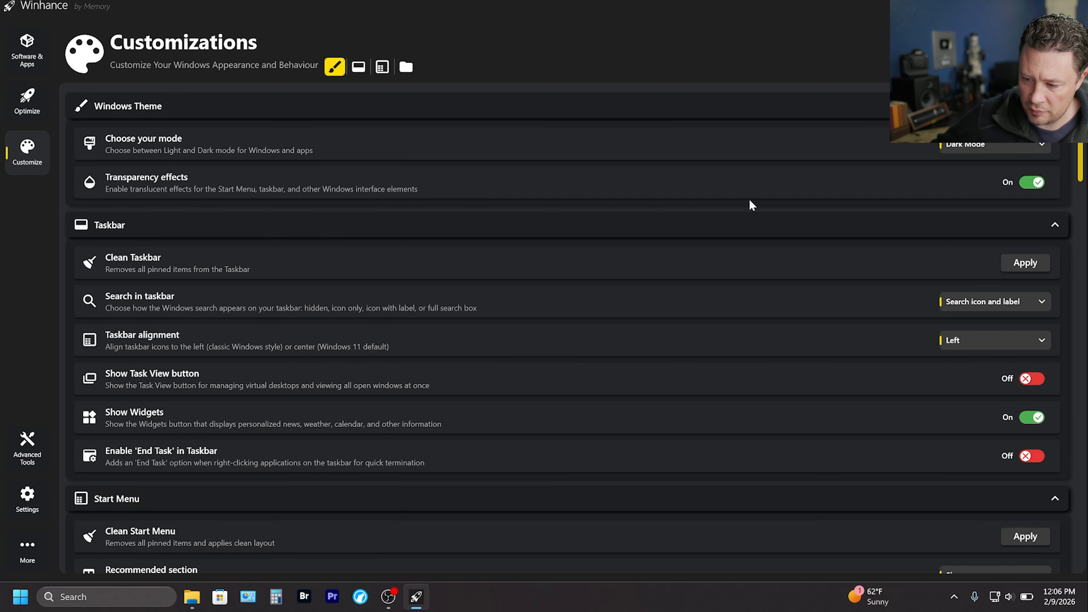
pyautogui.scroll(-10, 1027, 295)
pyautogui.click(1027, 291)
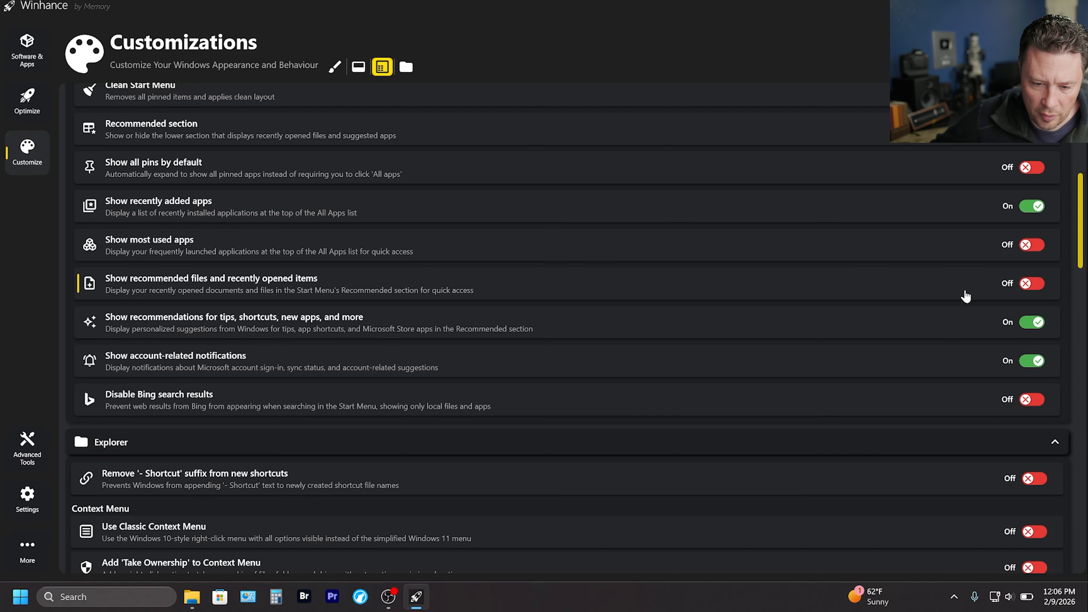
pyautogui.click(1029, 324)
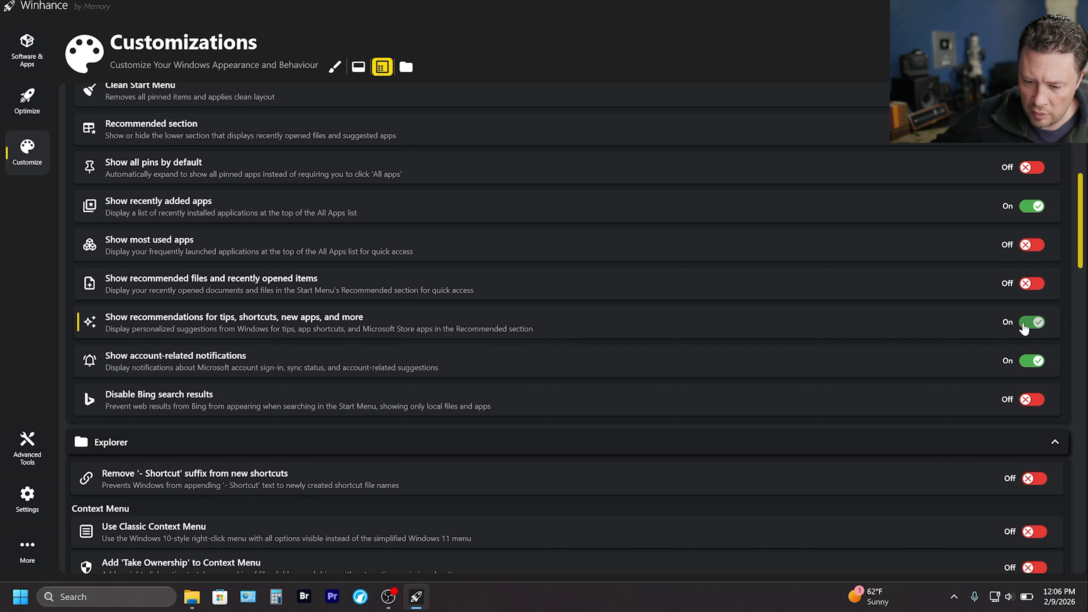
pyautogui.scroll(-1, 1029, 309)
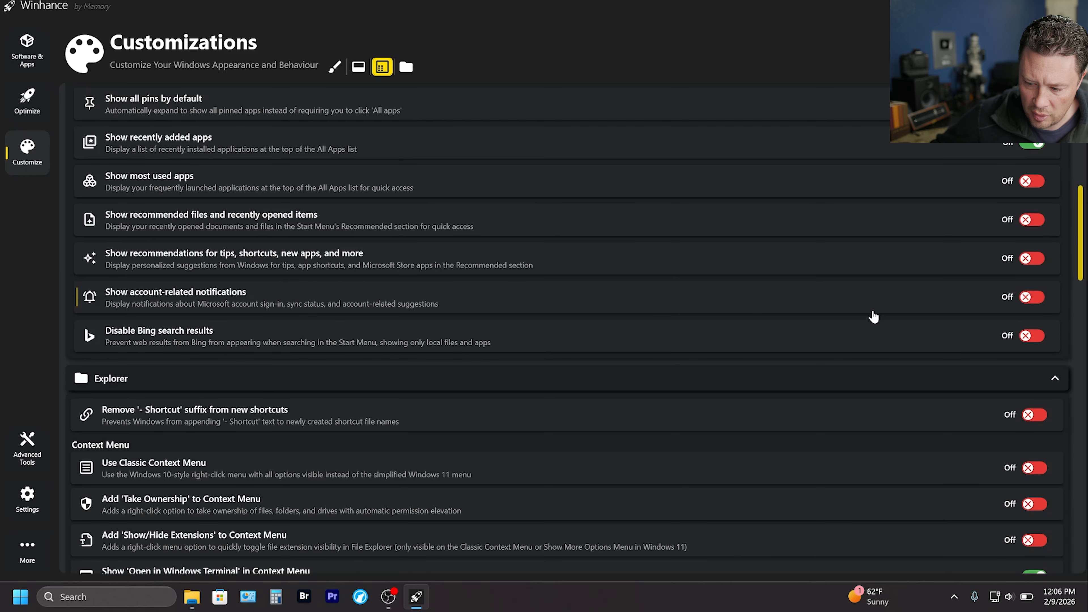
# Save the current Winhance configuration to the Documents folder as Winhance_Config_20260209.
pyautogui.scroll(-7, 857, 315)
pyautogui.scroll(-12, 777, 311)
pyautogui.scroll(10, 777, 314)
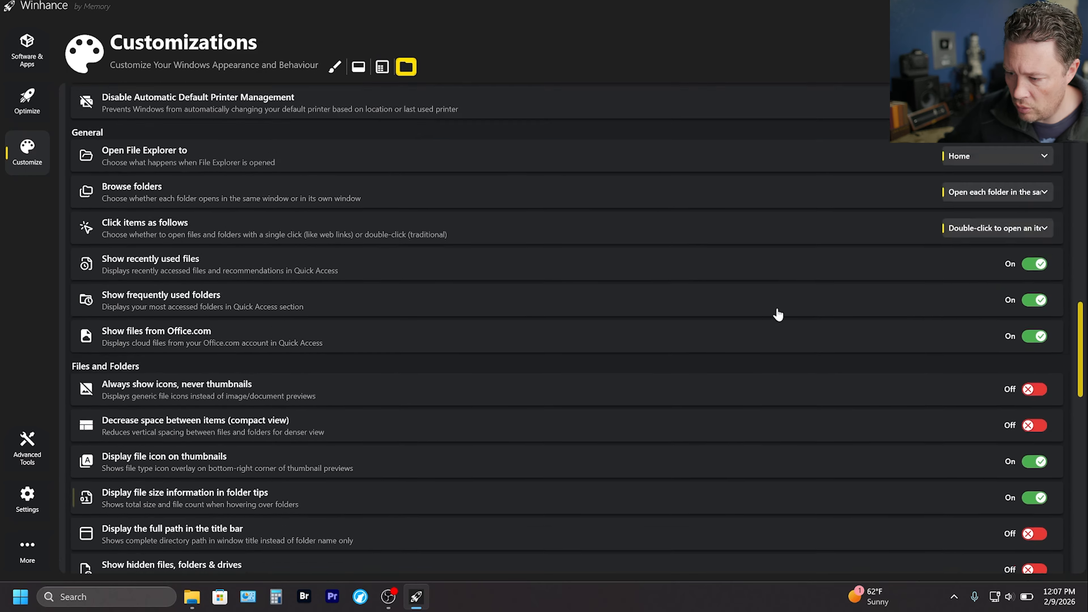
pyautogui.moveTo(1080, 313); pyautogui.dragTo(1080, 121)
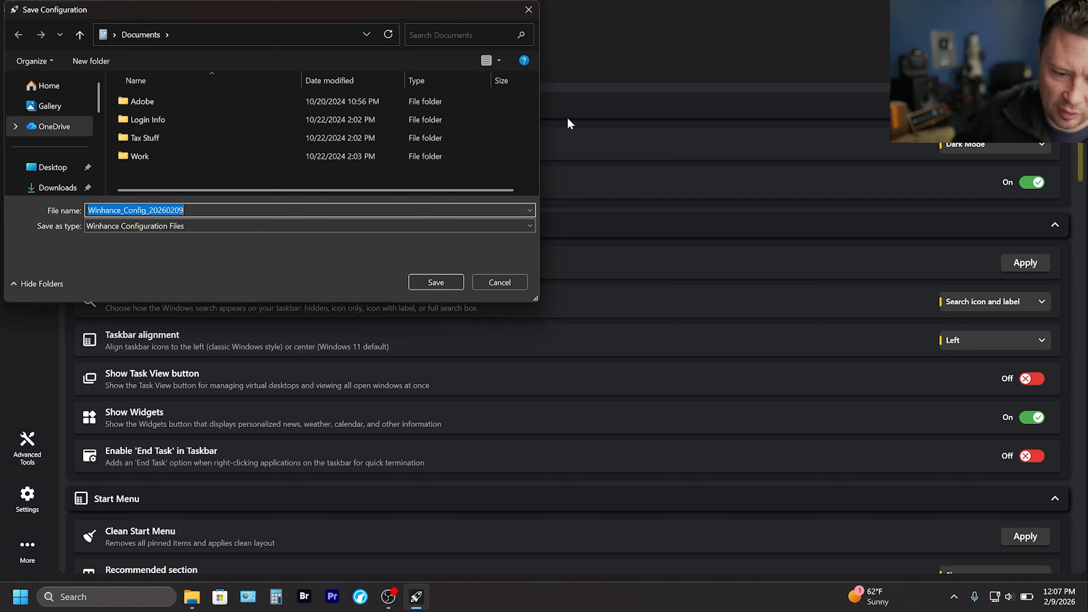
pyautogui.click(314, 210)
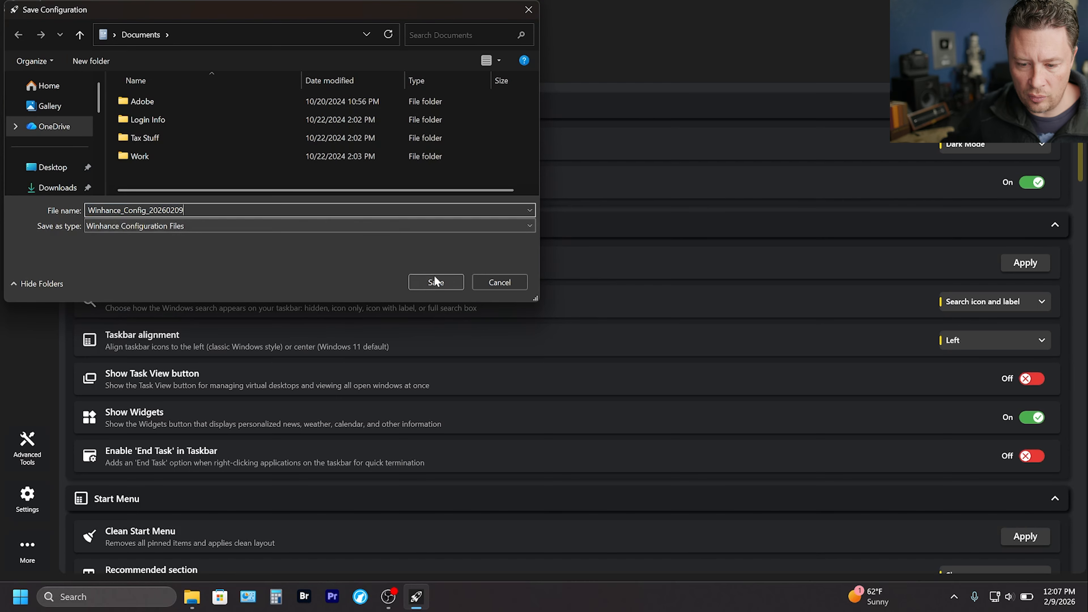
pyautogui.click(434, 283)
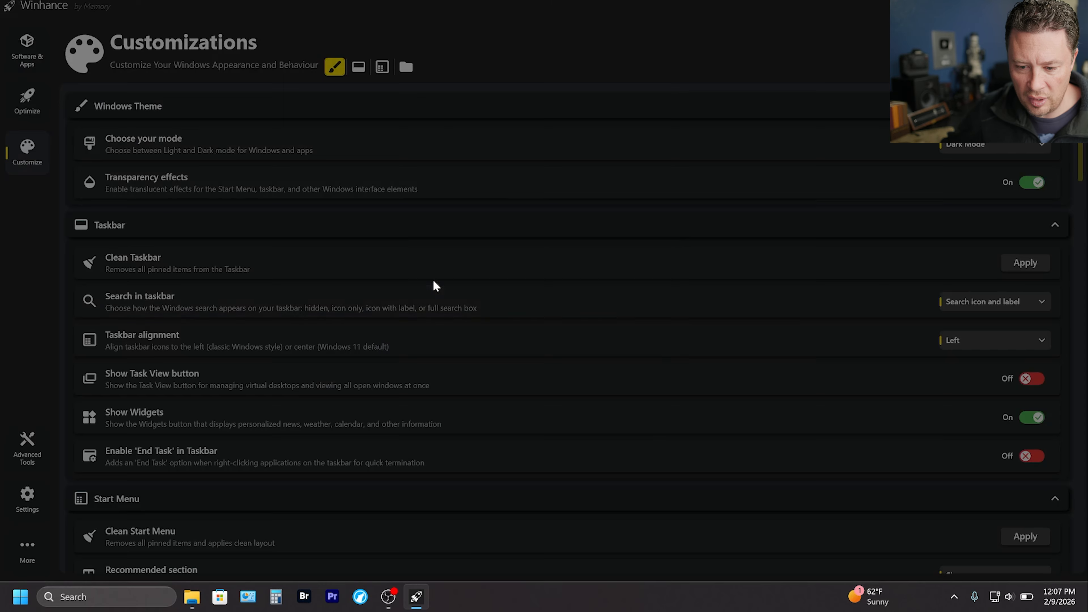